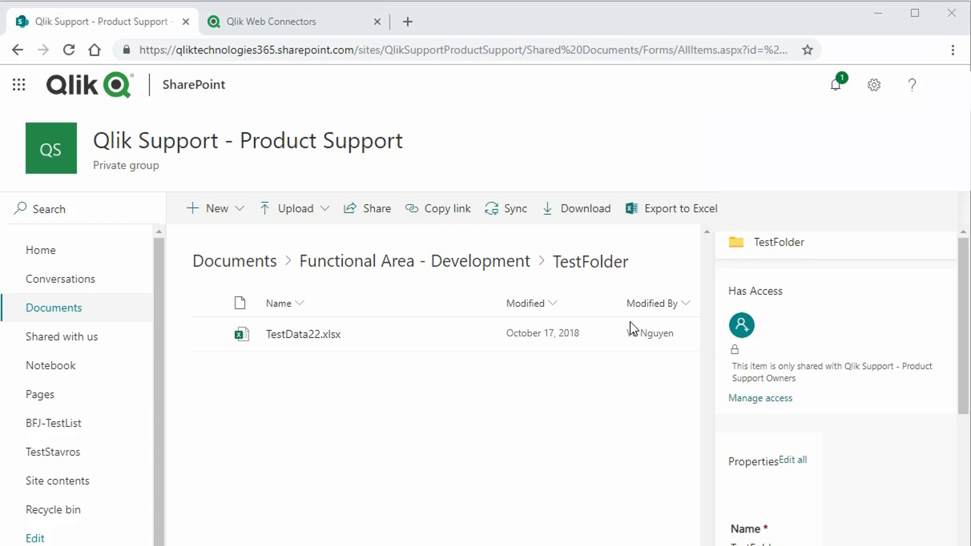
- Open the Qlik Office 365 Sharepoint Connector from the Premium connectors list
click(281, 21)
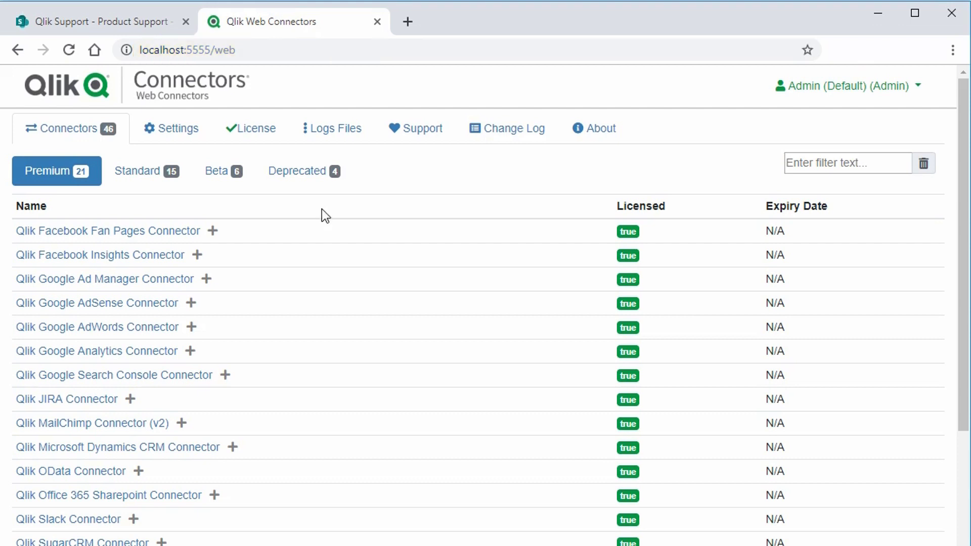
click(96, 498)
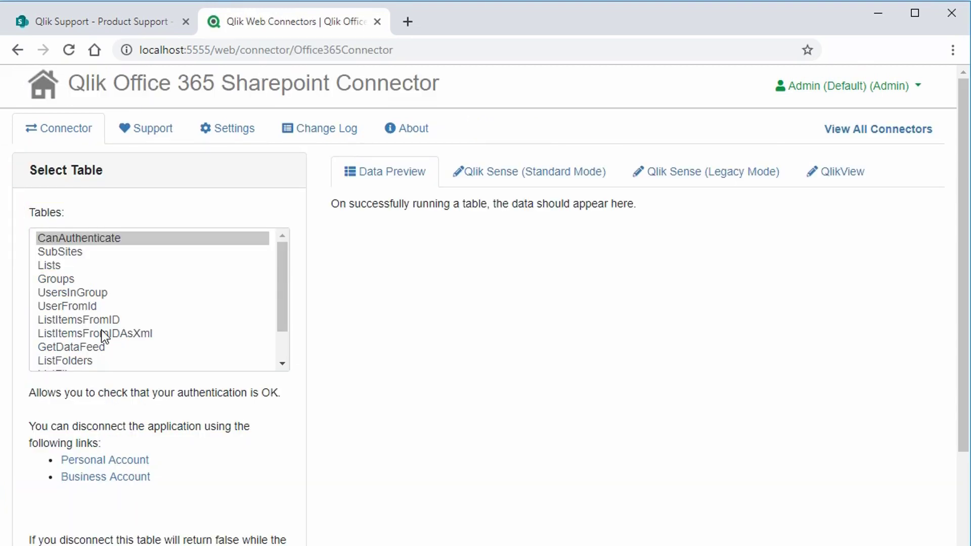
scroll(151, 502, down, 4)
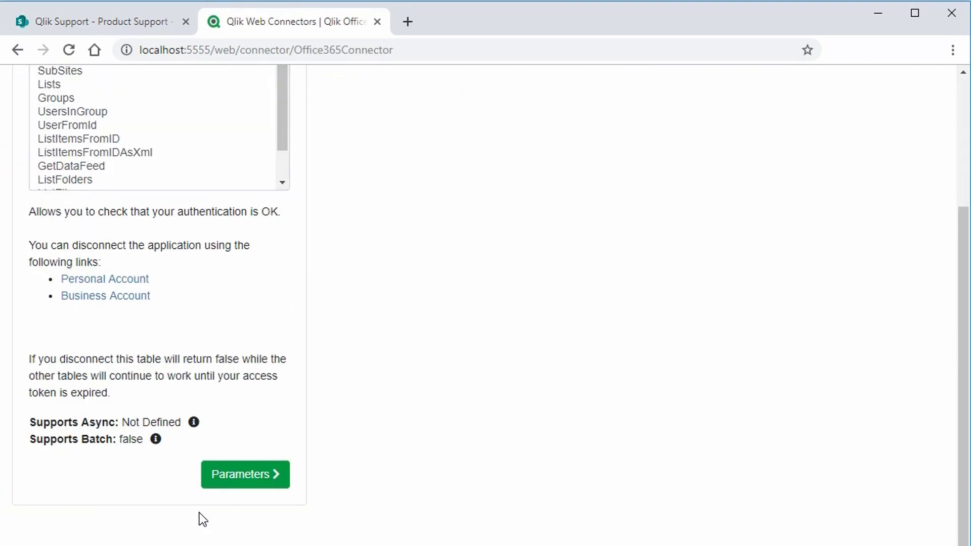
- Copy the SharePoint site address into the CanAuthenticate Base URL parameter
click(236, 478)
click(127, 26)
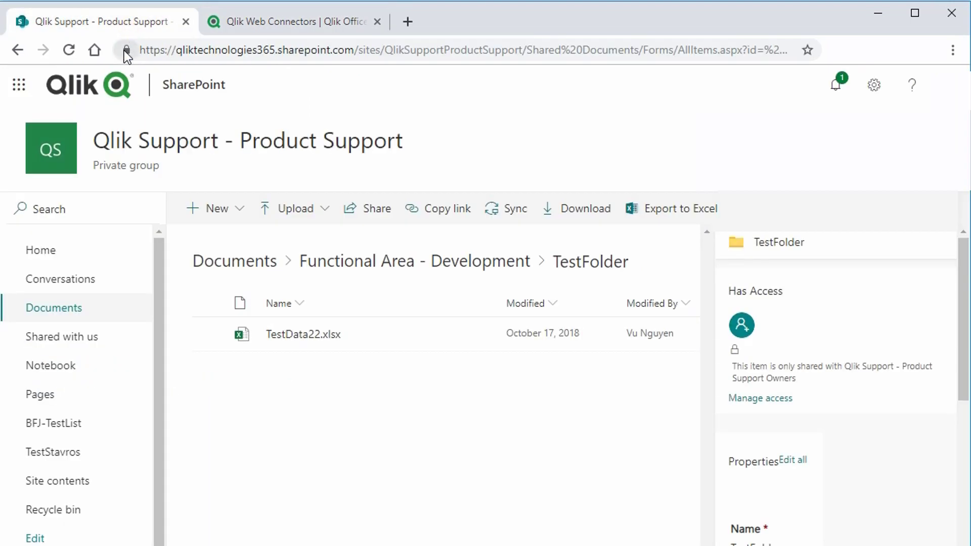
drag(145, 48, 358, 59)
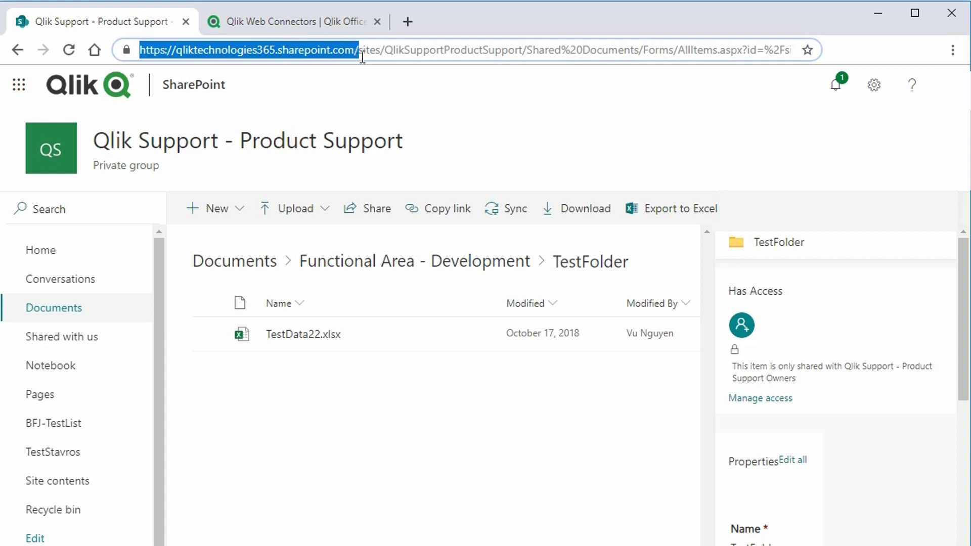
click(317, 26)
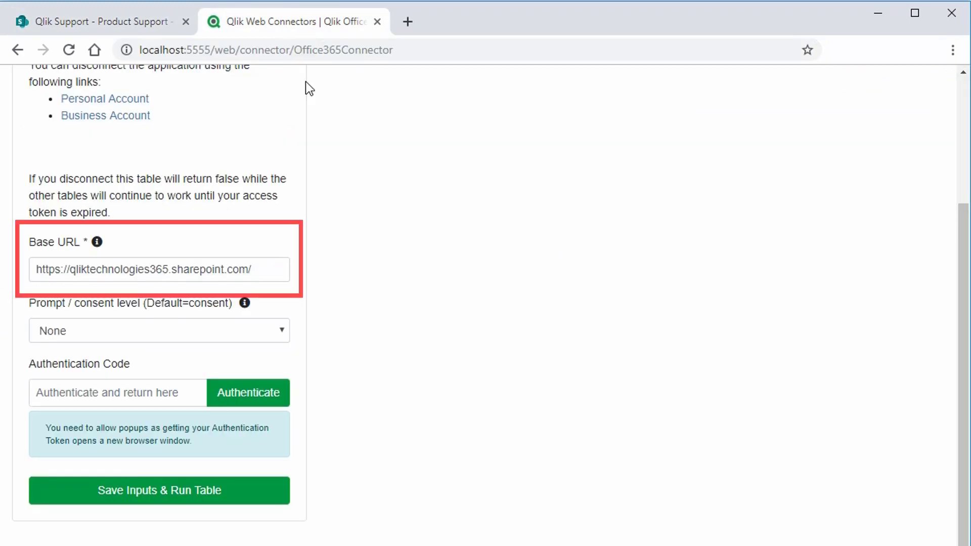
click(165, 275)
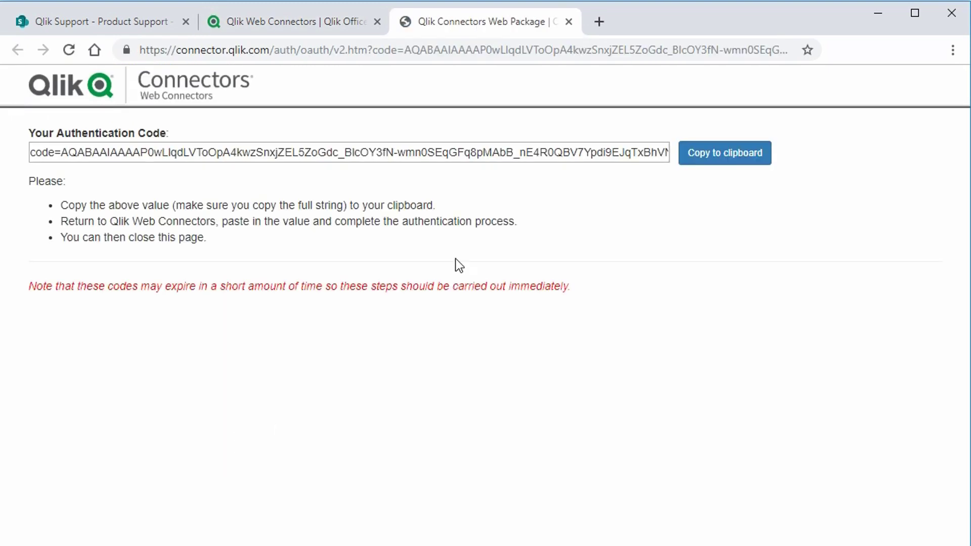
- Paste the authentication code, save it, and run CanAuthenticate to confirm authentication
click(747, 152)
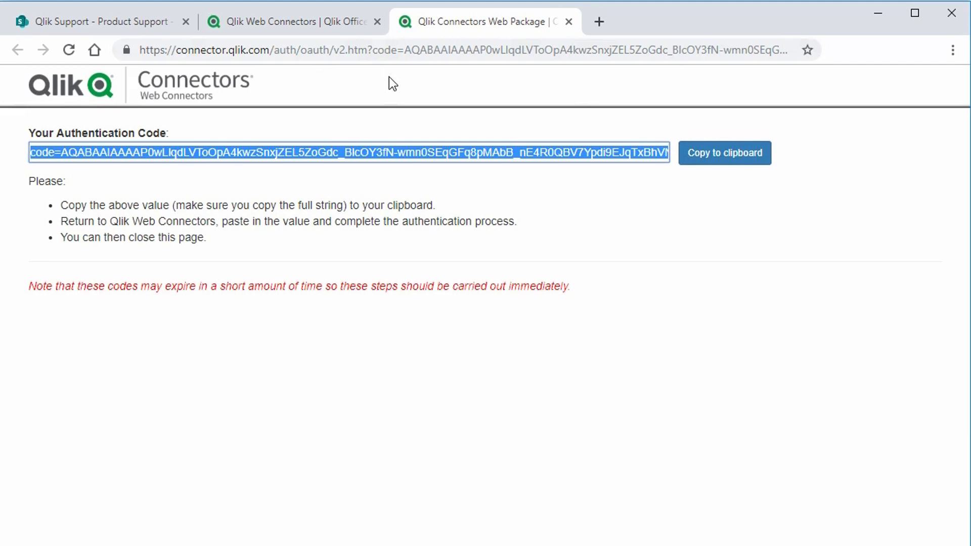
click(294, 20)
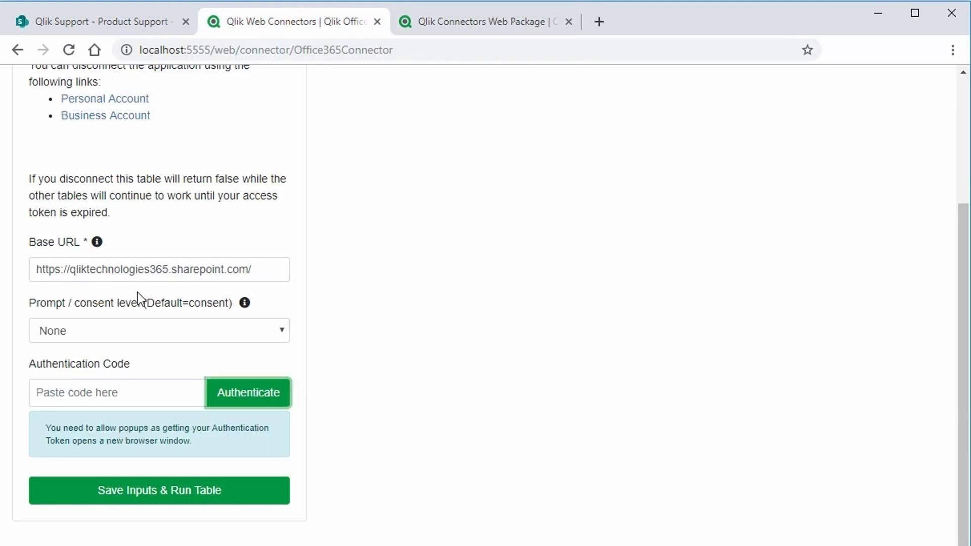
click(87, 389)
key(ctrl+v)
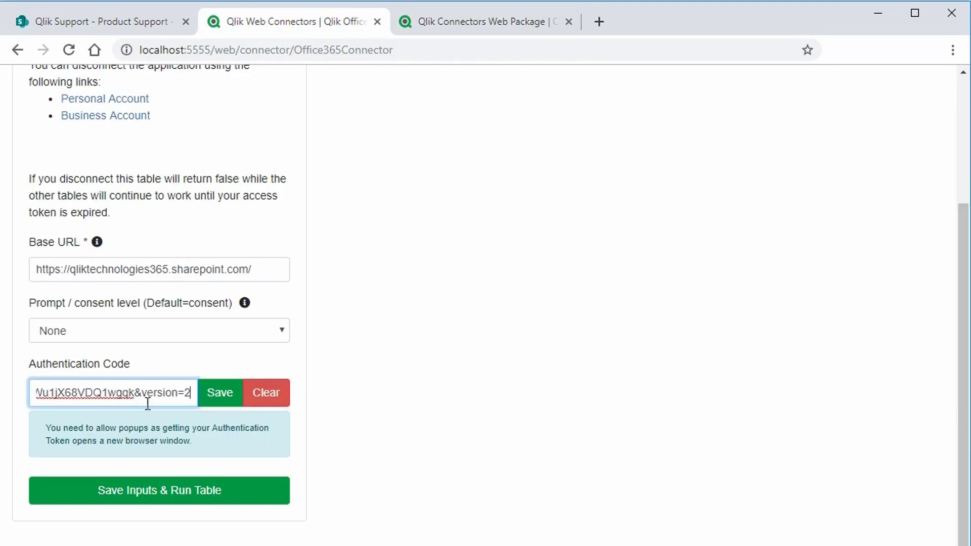
click(221, 394)
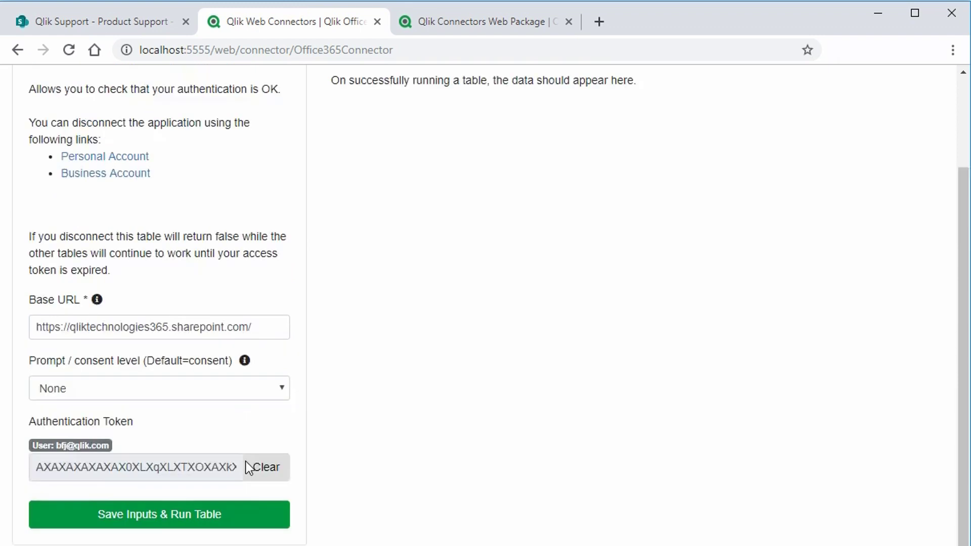
scroll(249, 478, down, 2)
click(219, 481)
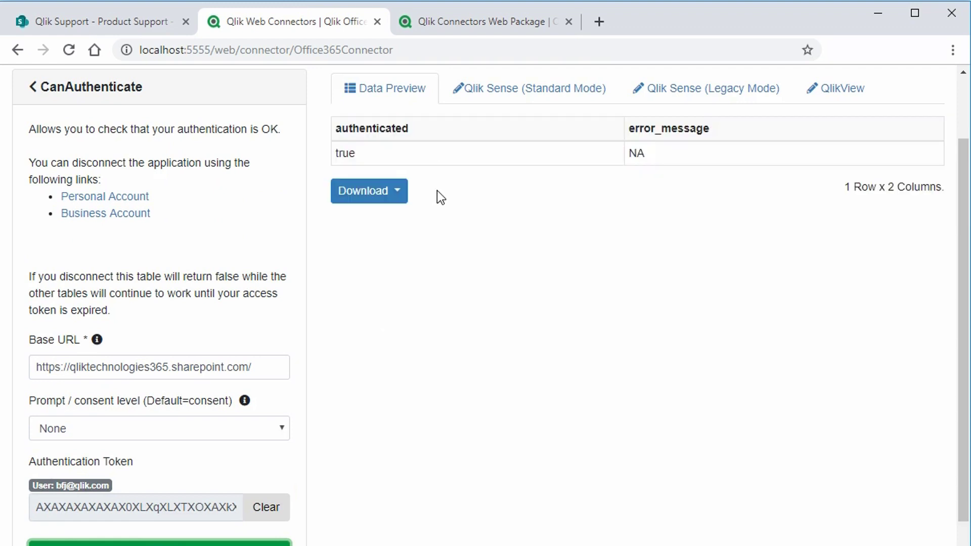
scroll(409, 168, up, 2)
- Select the ListFolders table and bring up its parameters
click(28, 174)
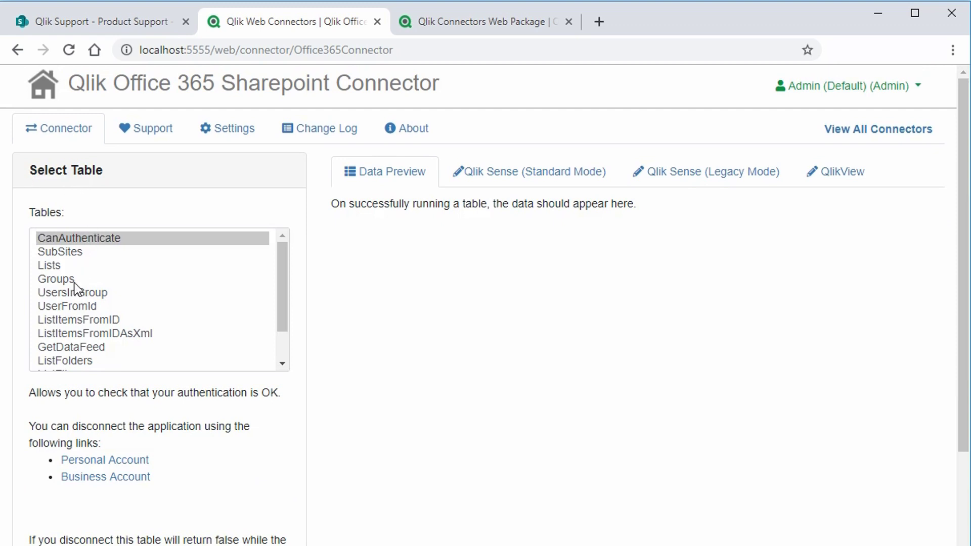
scroll(69, 314, down, 2)
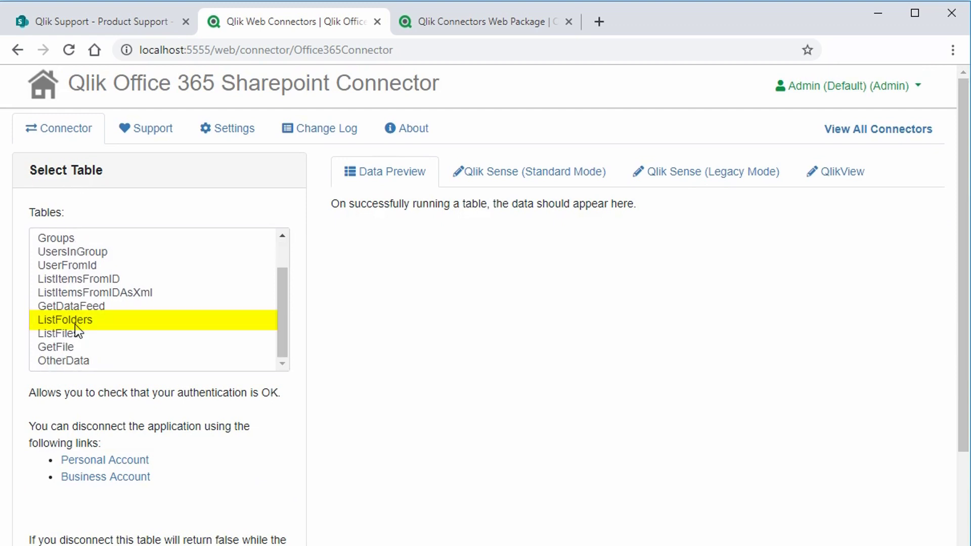
click(75, 322)
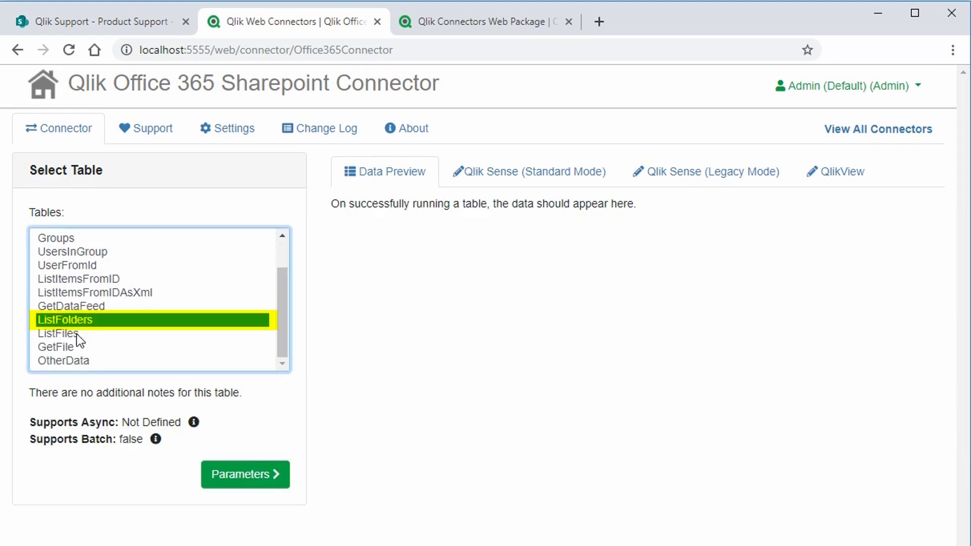
click(224, 480)
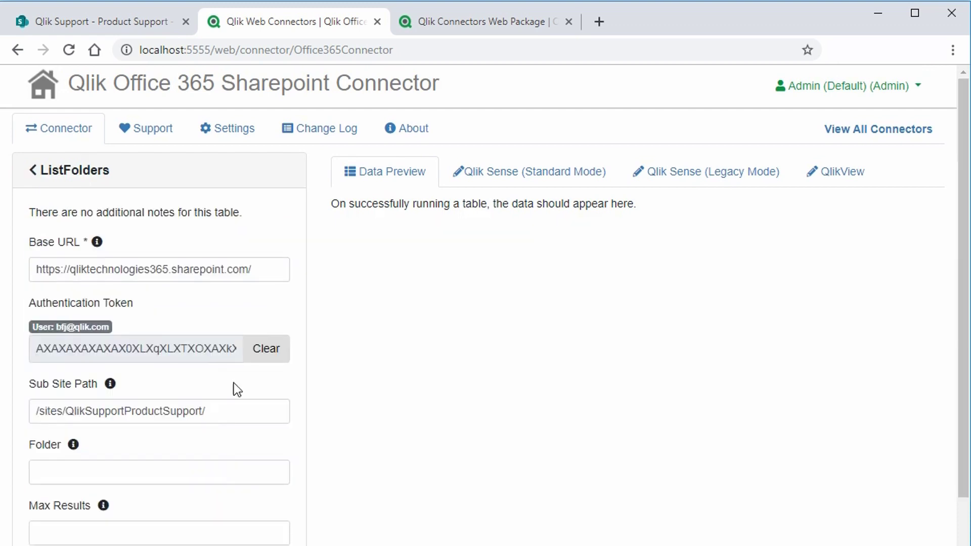
- Set Sub Site Path to /sites/QlikSupportProductSupport/ copied from the SharePoint address
click(172, 20)
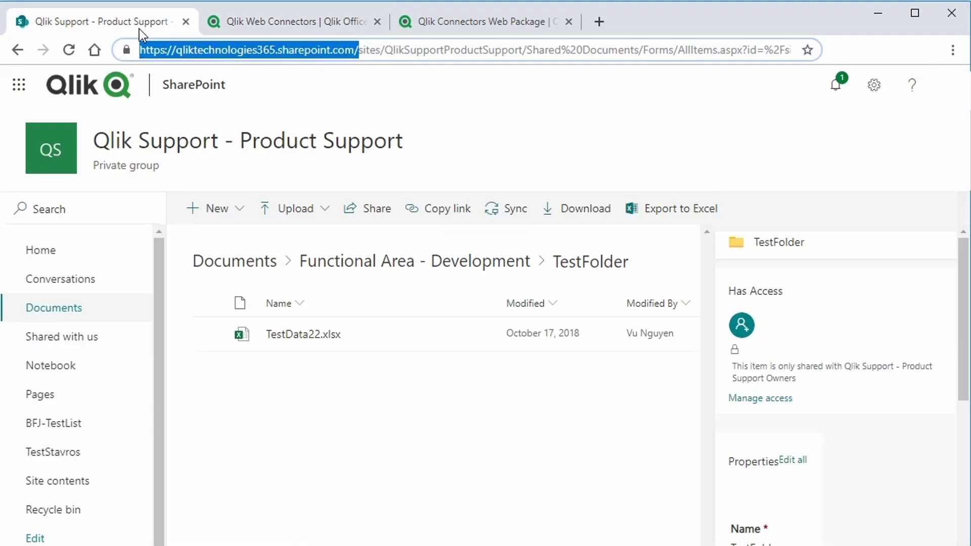
click(394, 50)
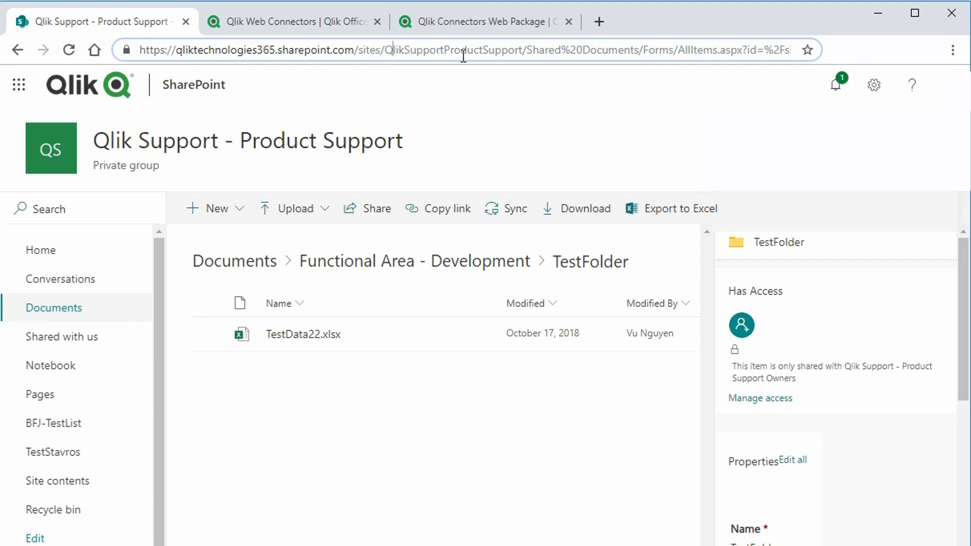
drag(354, 50, 527, 50)
click(277, 20)
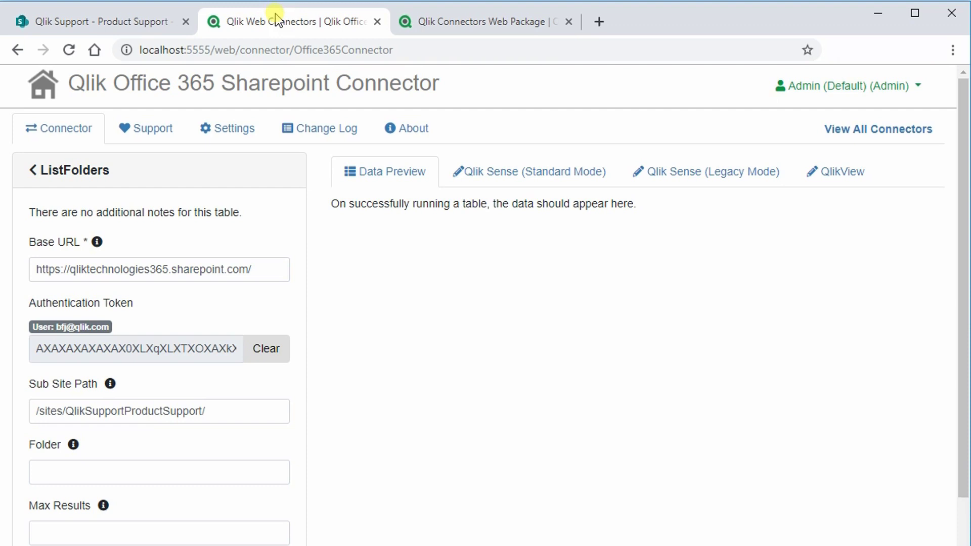
triple_click(140, 419)
key(ctrl+v)
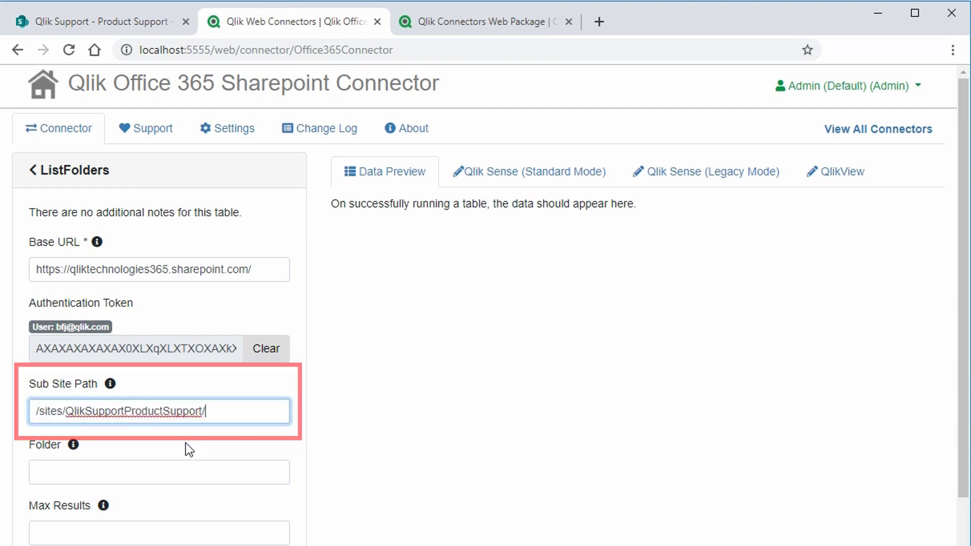
scroll(186, 443, down, 2)
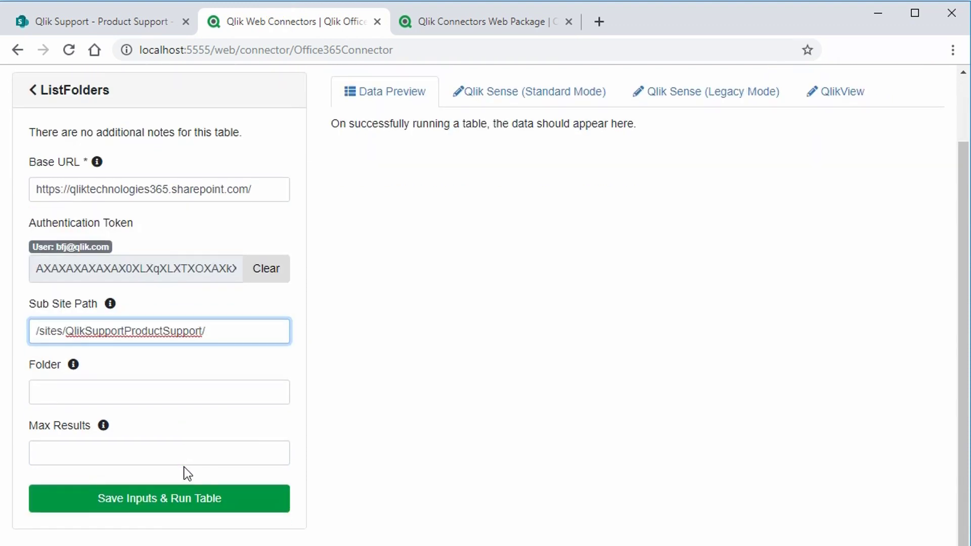
- Run ListFolders, then rerun it with the Shared Documents path in Folder
click(180, 496)
scroll(407, 382, up, 2)
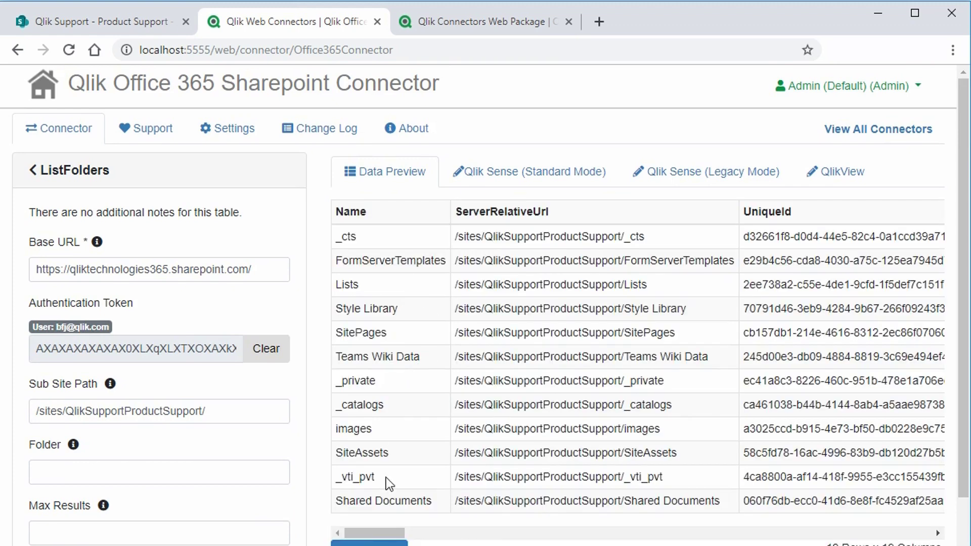
scroll(415, 496, down, 2)
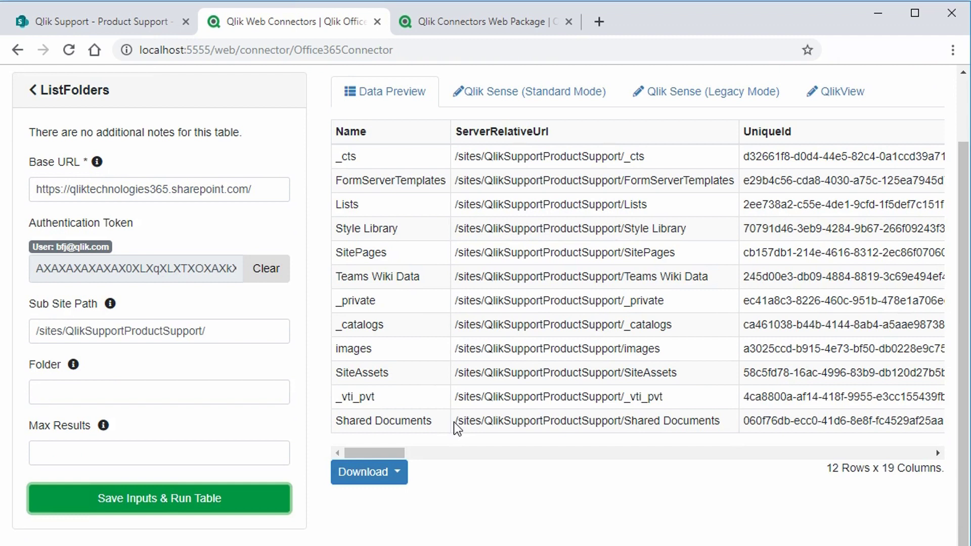
drag(455, 421, 722, 424)
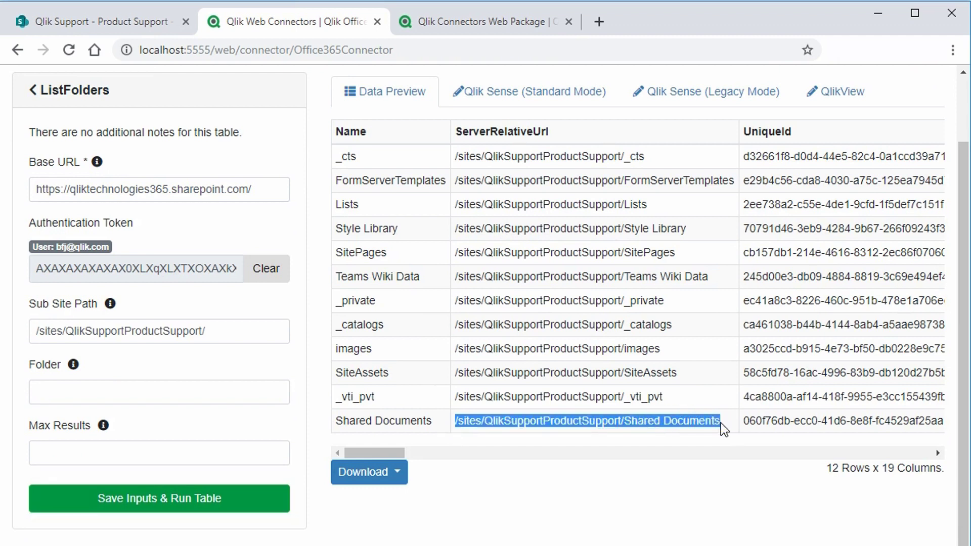
click(117, 398)
key(ctrl+v)
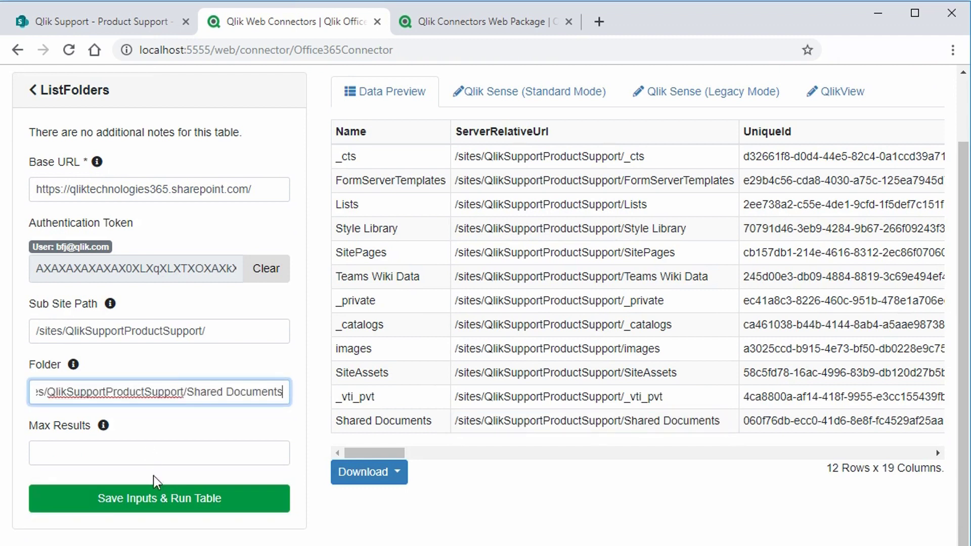
click(157, 503)
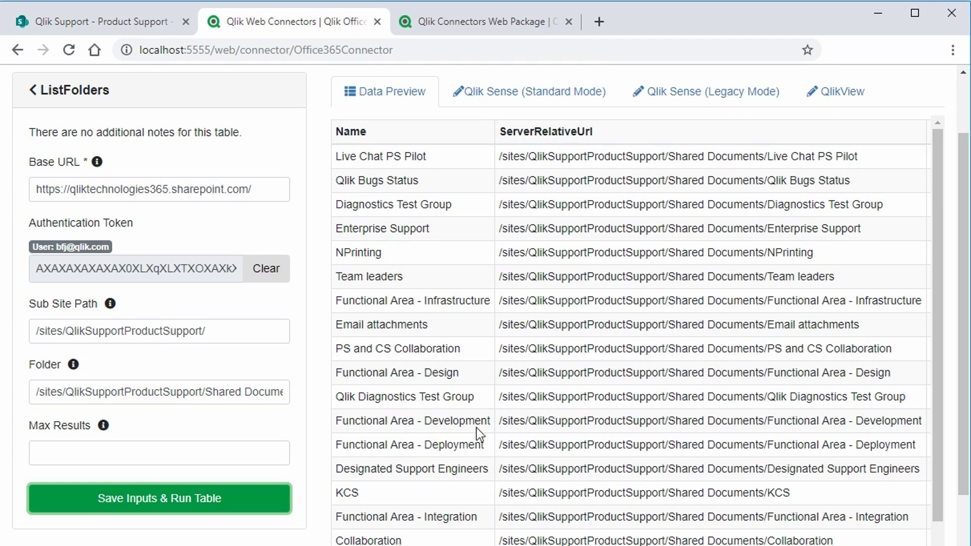
- Rerun ListFolders with the Functional Area - Development folder path in Folder
mouse_move(502, 422)
mouse_down()
mouse_move(919, 421)
mouse_move(862, 421)
mouse_up()
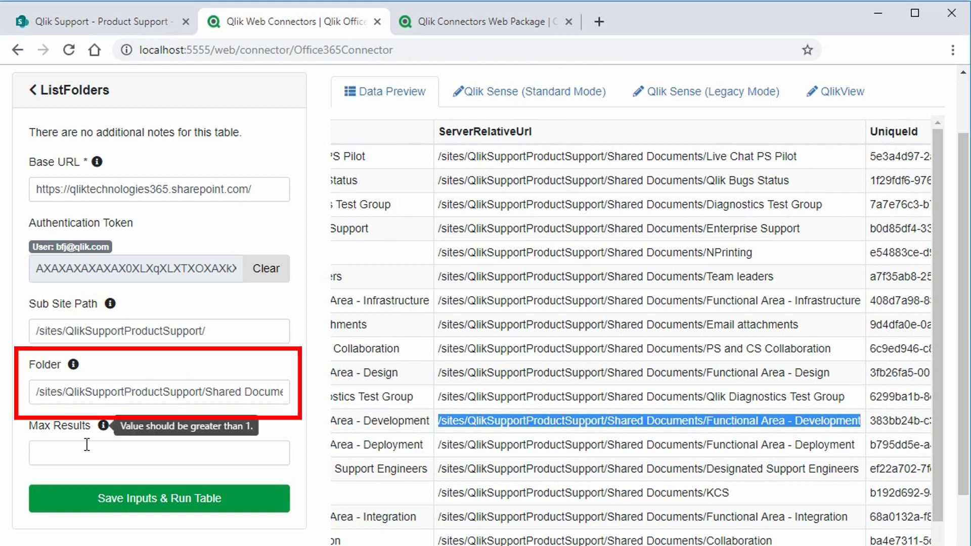
triple_click(80, 394)
key(ctrl+v)
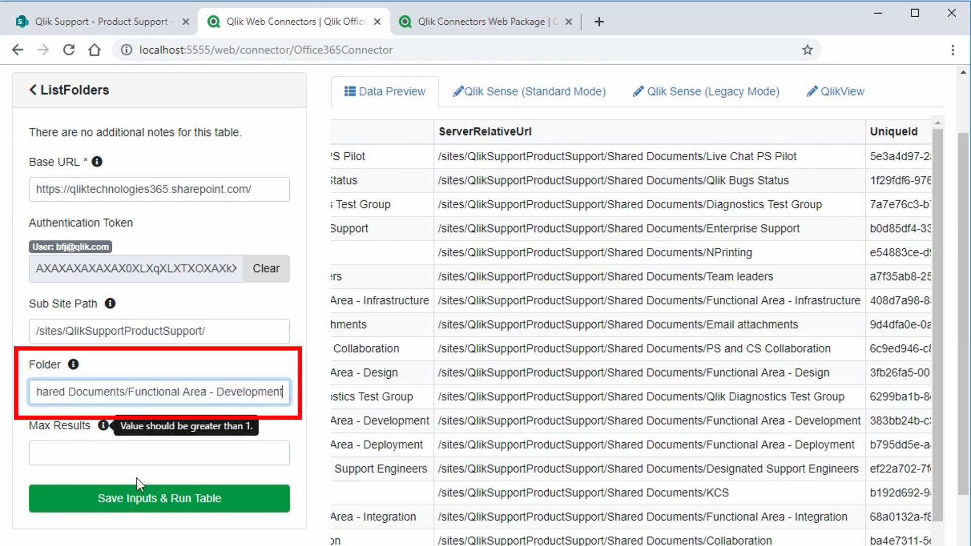
click(146, 496)
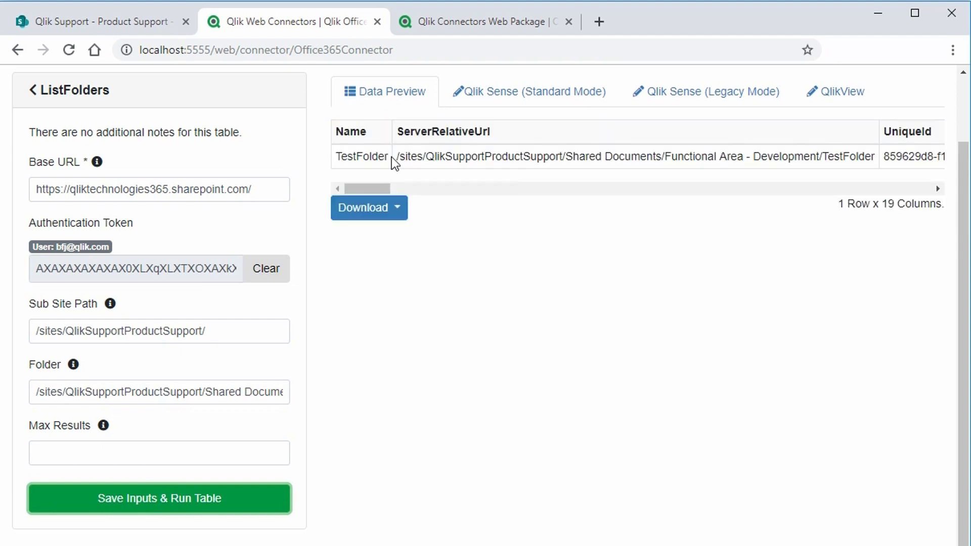
- Copy TestFolder's ServerRelativeUrl and choose the ListFiles table
drag(395, 158, 873, 156)
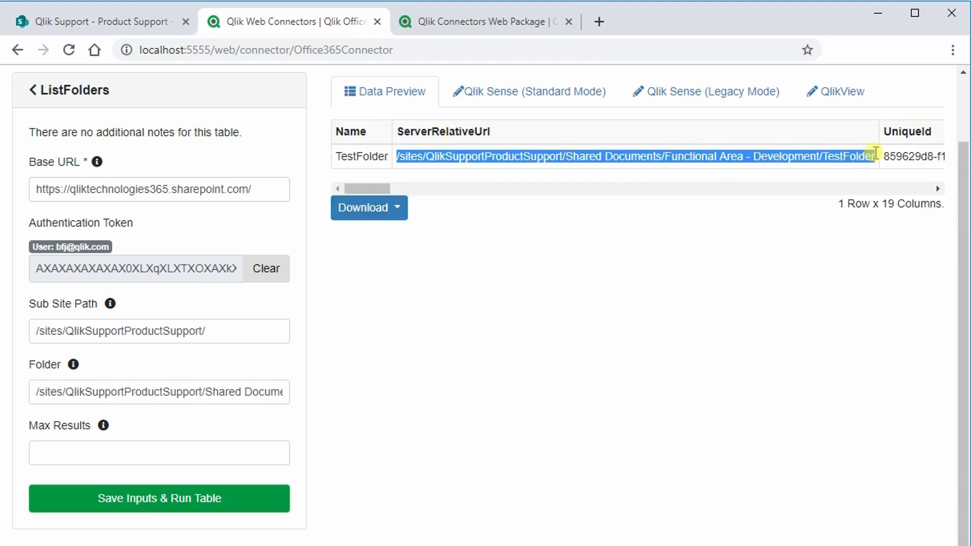
right_click(873, 155)
click(872, 167)
click(32, 89)
scroll(92, 346, down, 3)
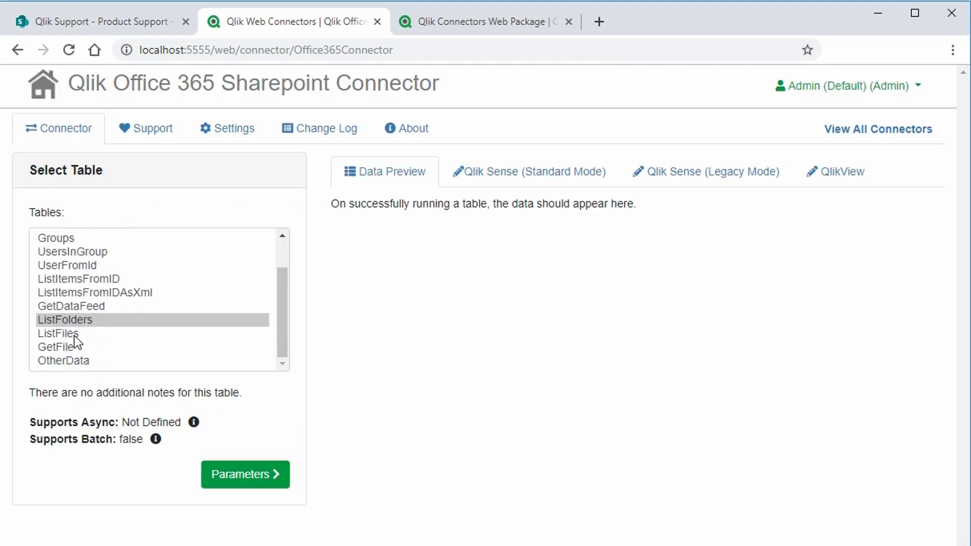
click(71, 333)
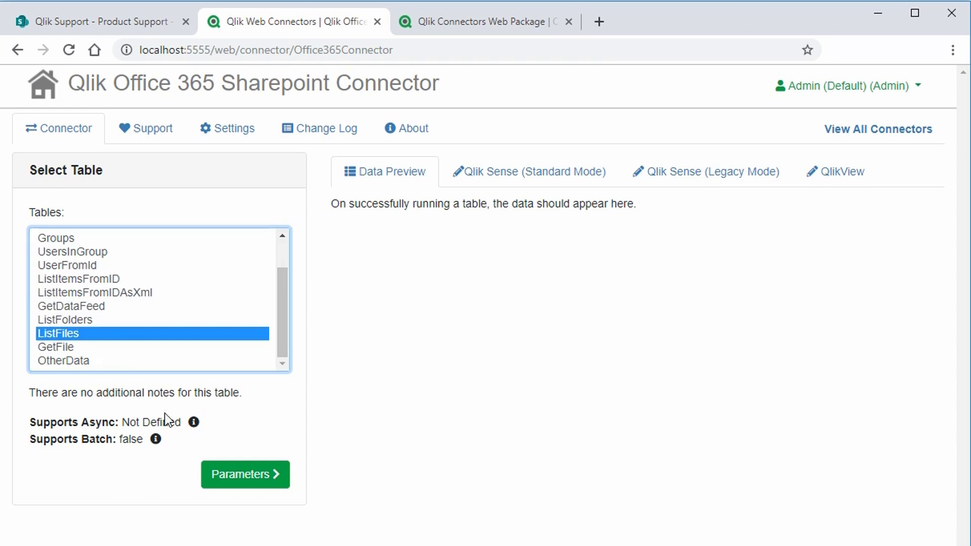
- Run ListFiles with the TestFolder path in Folder and select TestData22.xlsx's UniqueId
click(244, 473)
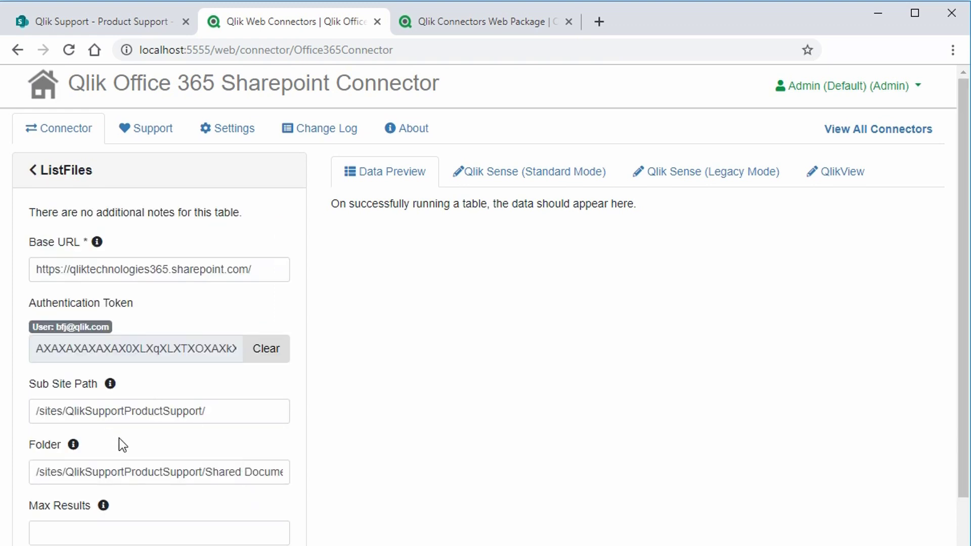
triple_click(133, 473)
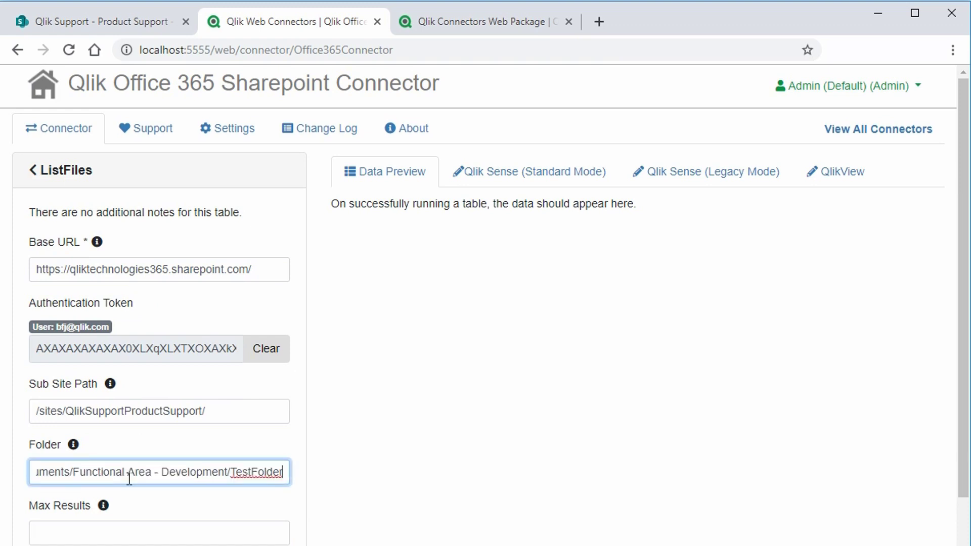
triple_click(129, 475)
right_click(130, 475)
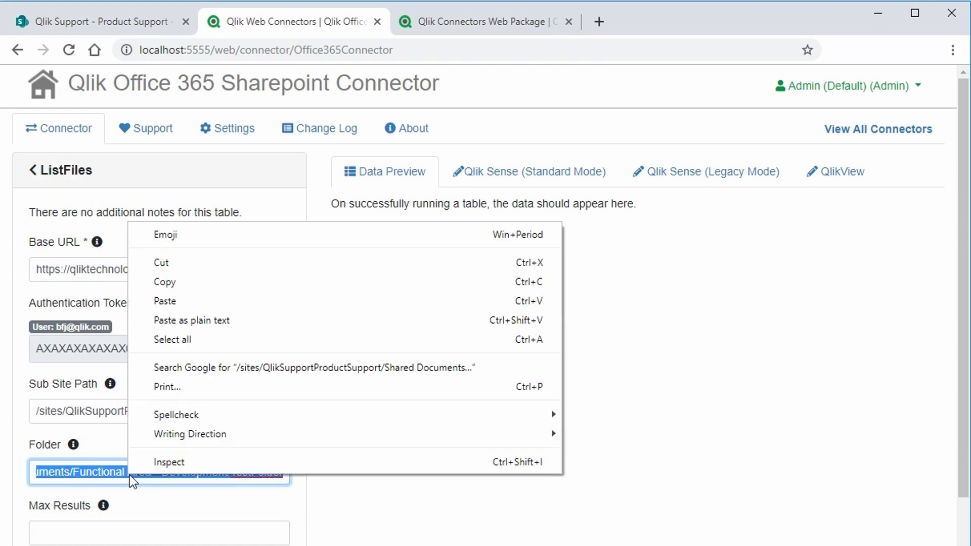
click(163, 299)
scroll(147, 449, down, 1)
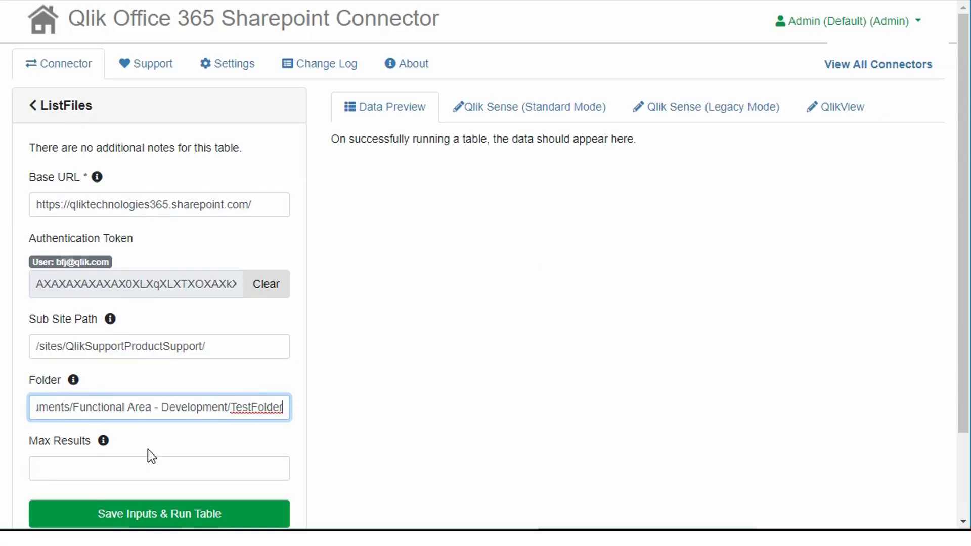
click(136, 512)
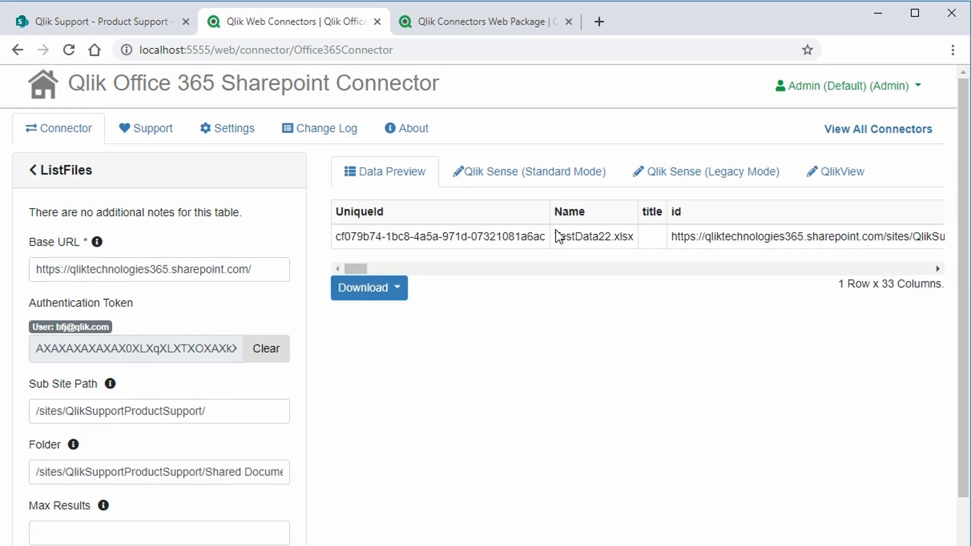
drag(543, 235, 338, 238)
- Run the GetFile table with TestData22.xlsx's UniqueId pasted into the UniqueId field
click(39, 172)
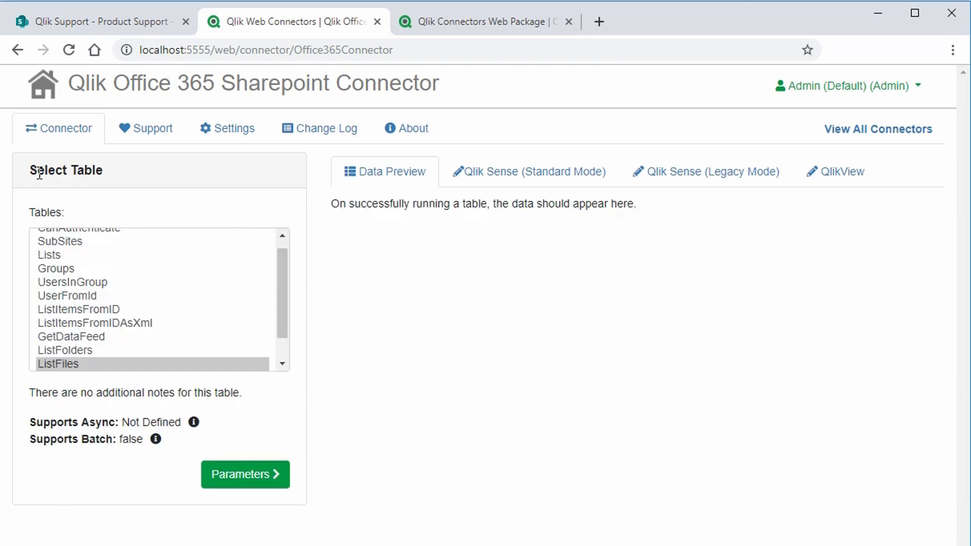
scroll(116, 339, down, 1)
click(114, 347)
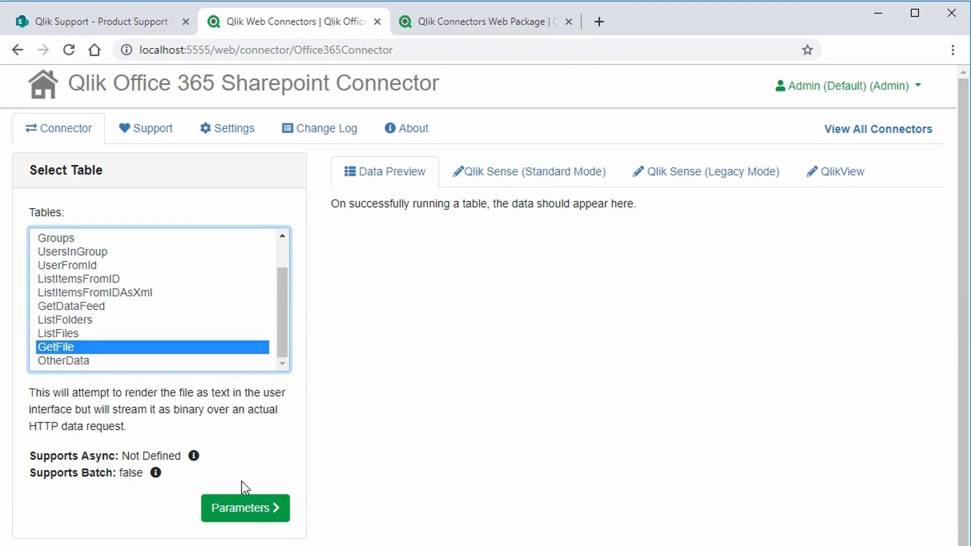
click(245, 508)
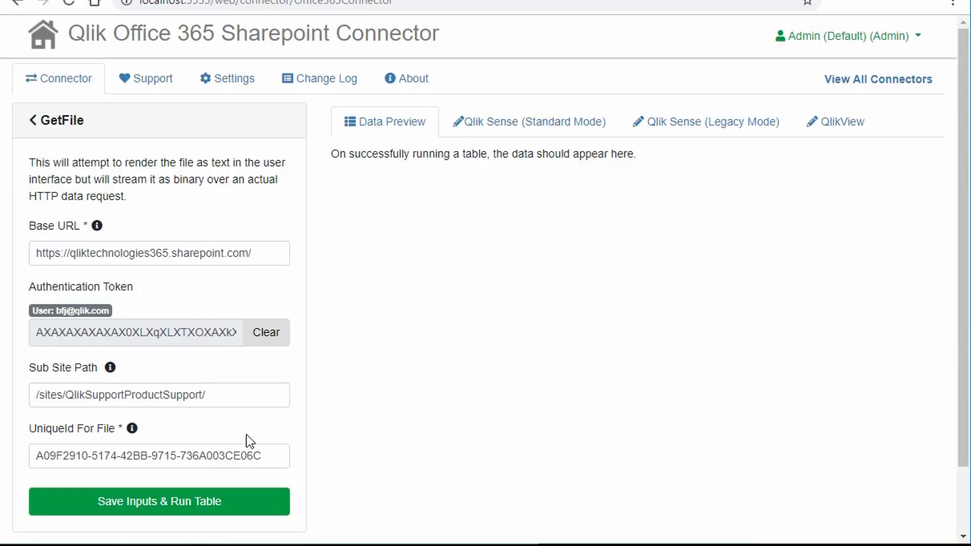
click(114, 446)
key(ctrl+a)
key(ctrl+v)
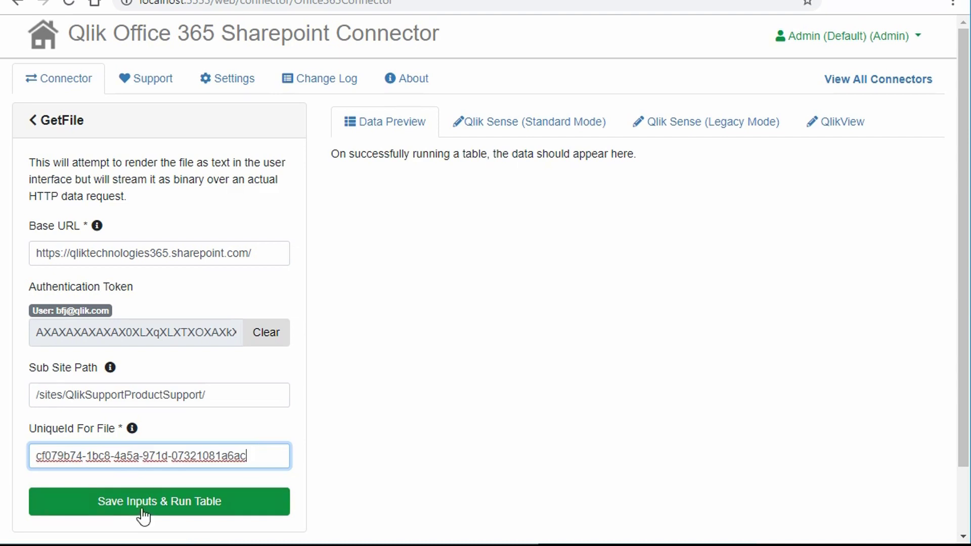
click(146, 513)
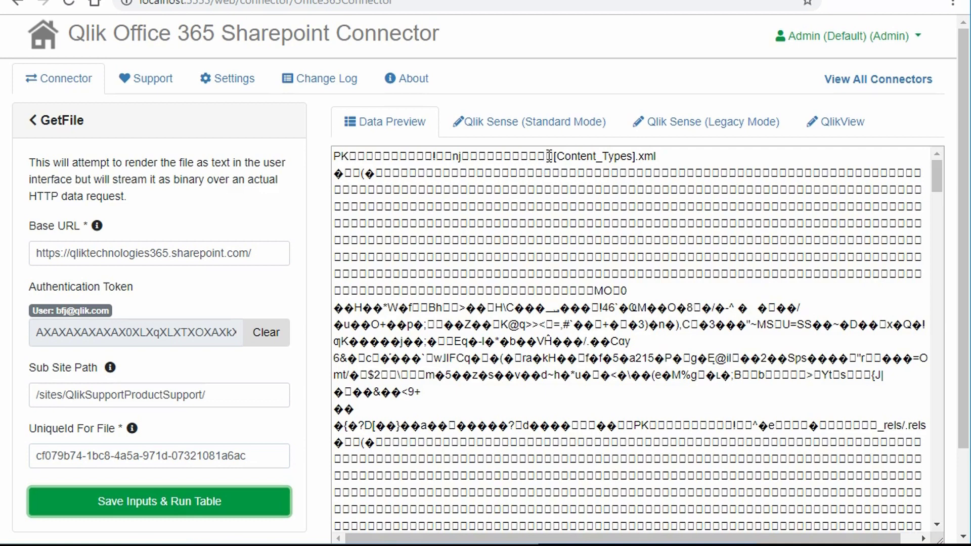
- Copy the Qlik Sense (Standard Mode) GetFile URL and switch to Qlik Sense Desktop
click(544, 129)
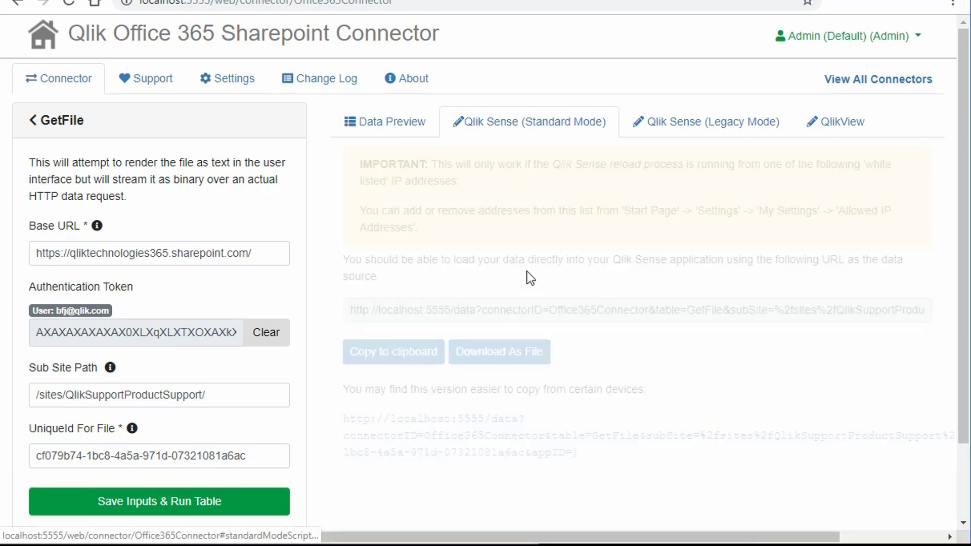
scroll(483, 319, down, 2)
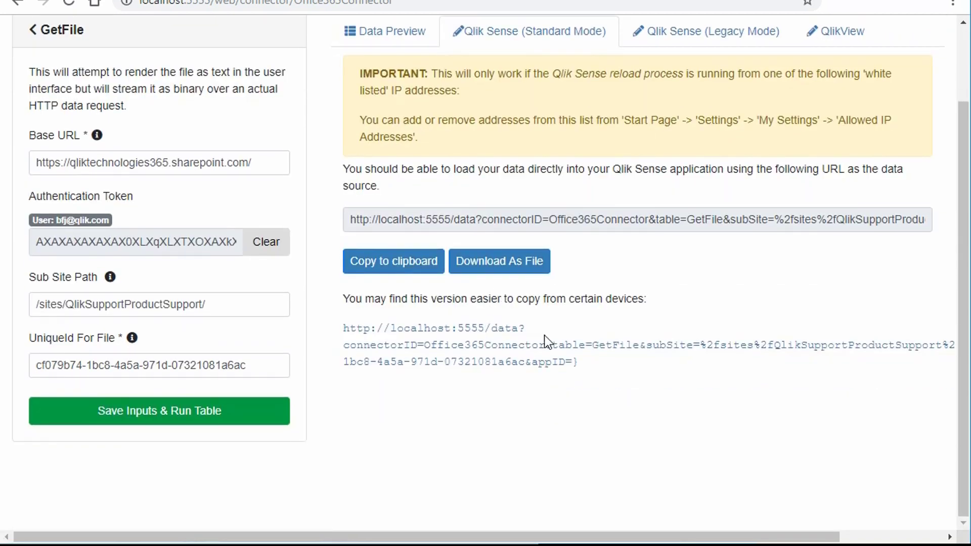
drag(600, 379, 335, 331)
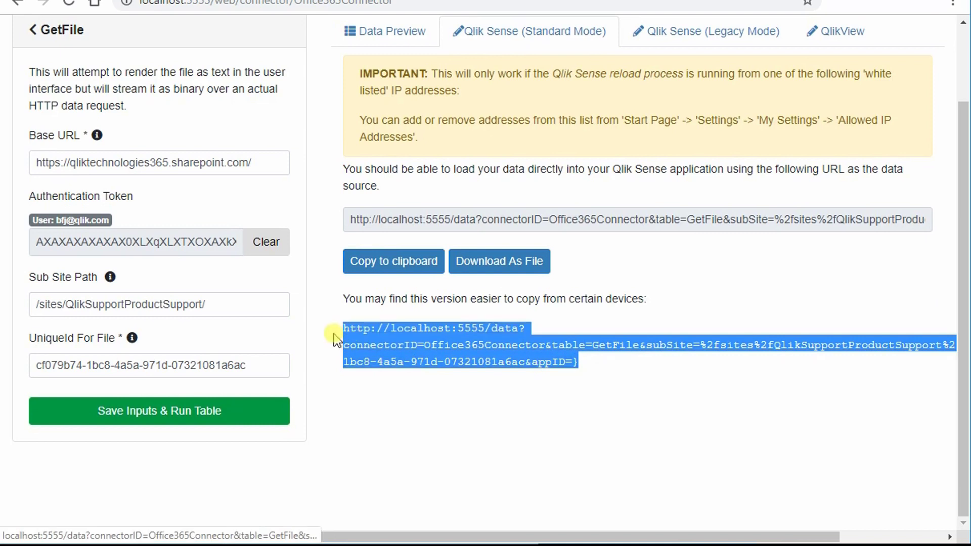
right_click(371, 334)
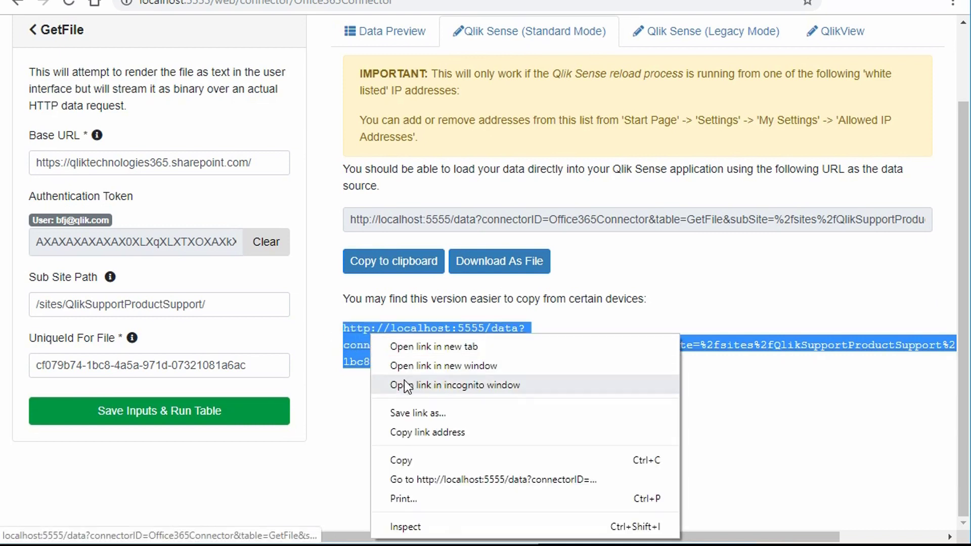
click(426, 462)
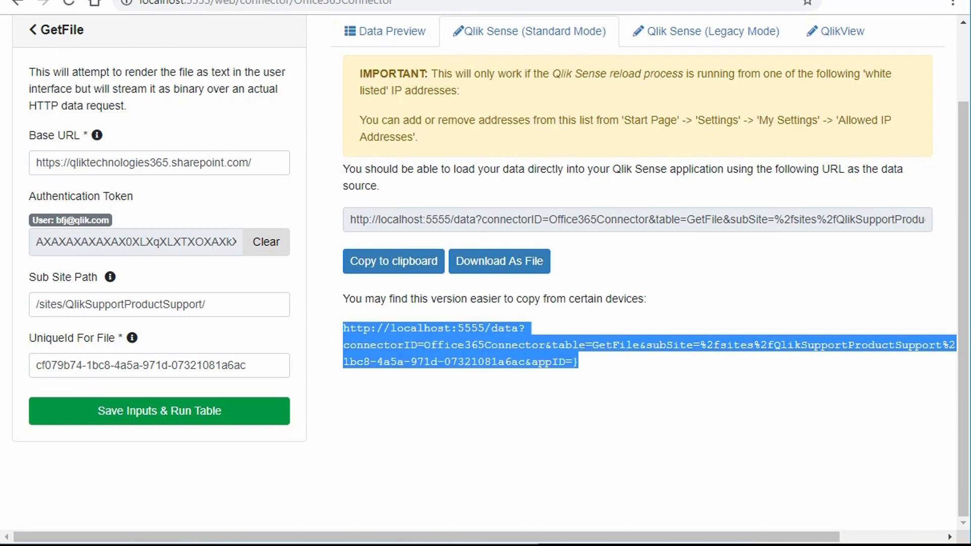
key(alt+Tab)
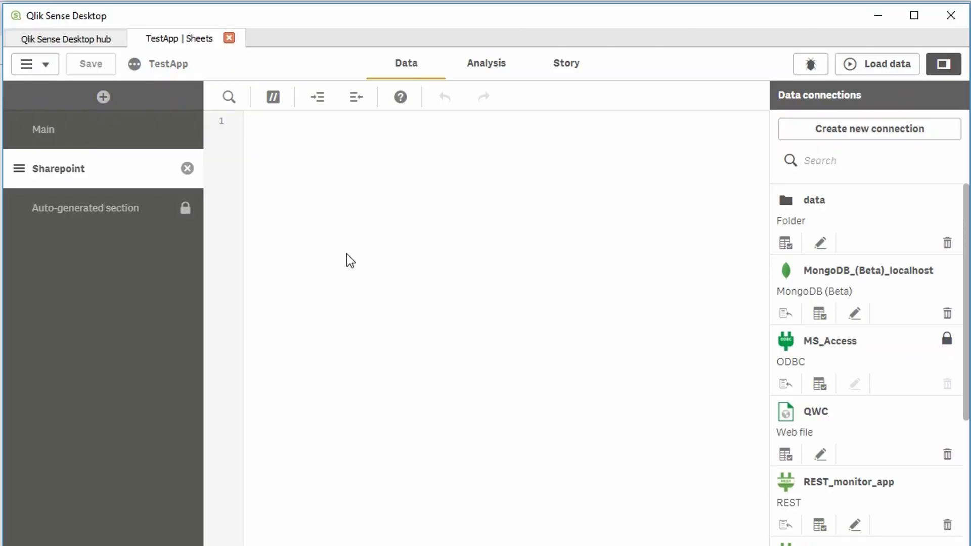
- Create the SharepointExcelFile web file connection from the pasted GetFile URL and preview Sheet1
click(840, 145)
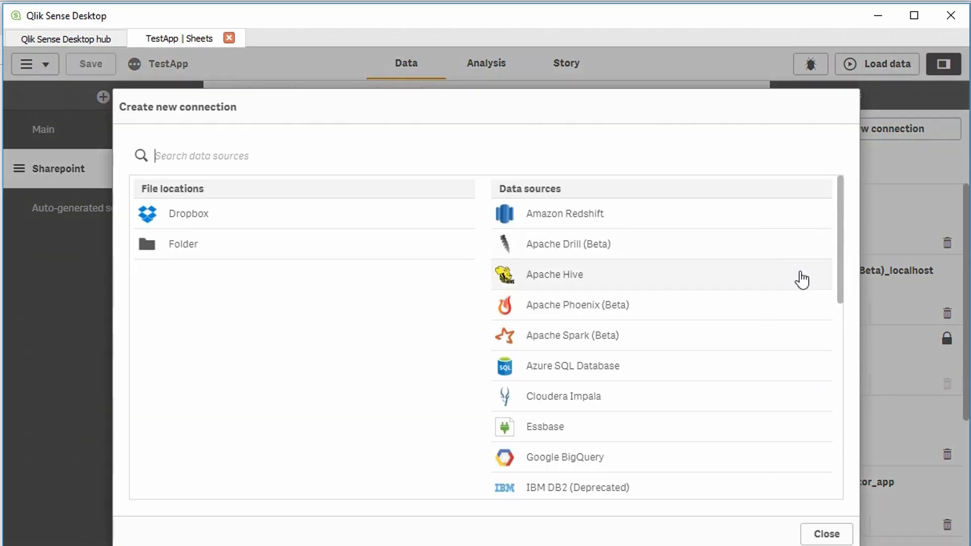
scroll(789, 348, down, 6)
scroll(606, 391, down, 3)
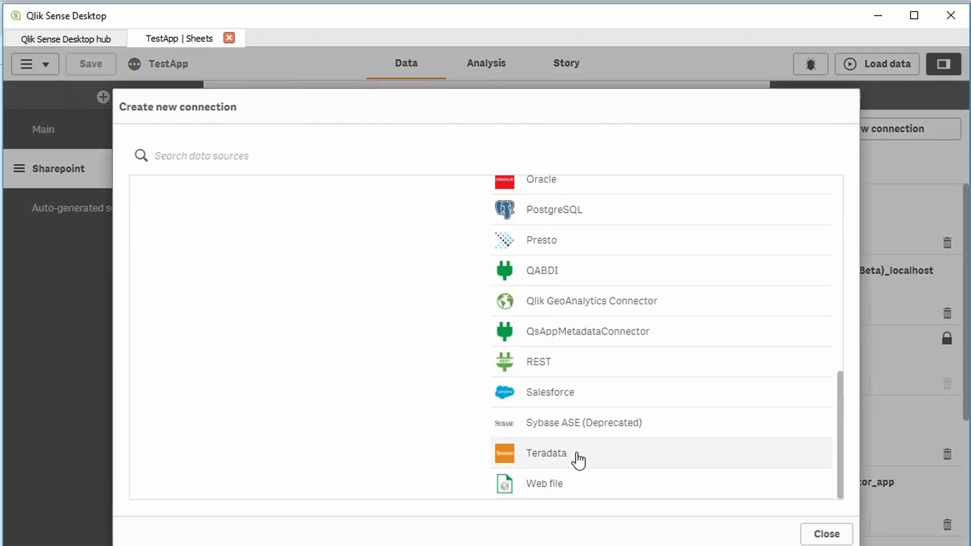
click(570, 479)
click(372, 359)
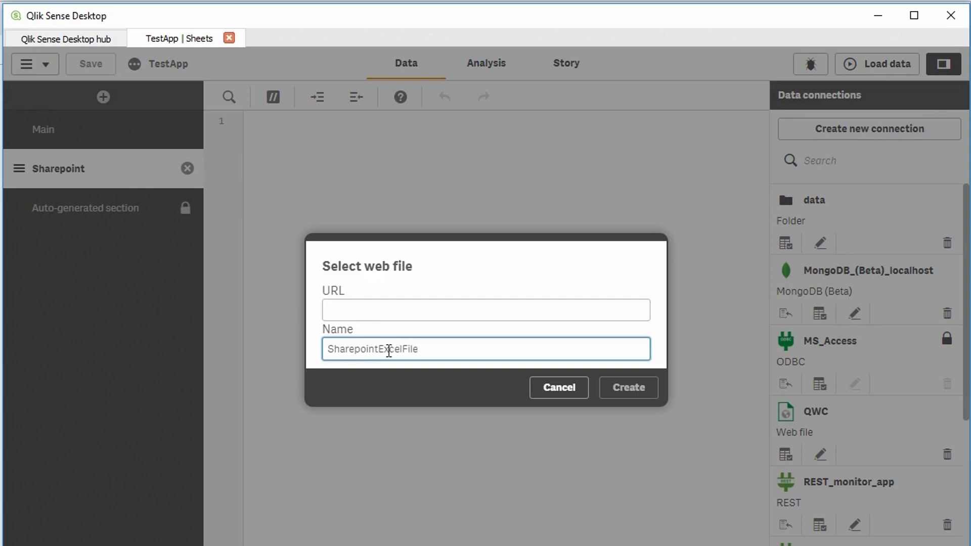
click(391, 311)
key(ctrl+v)
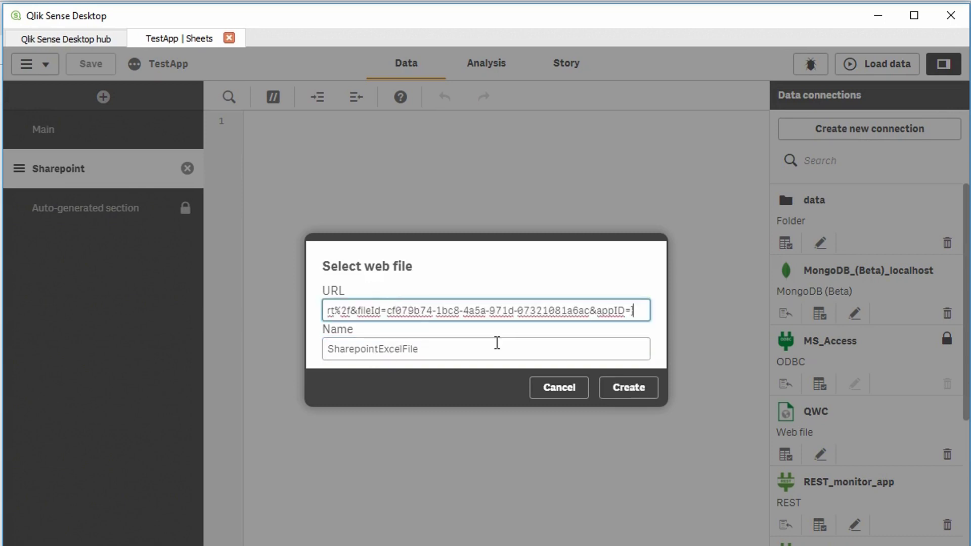
click(627, 388)
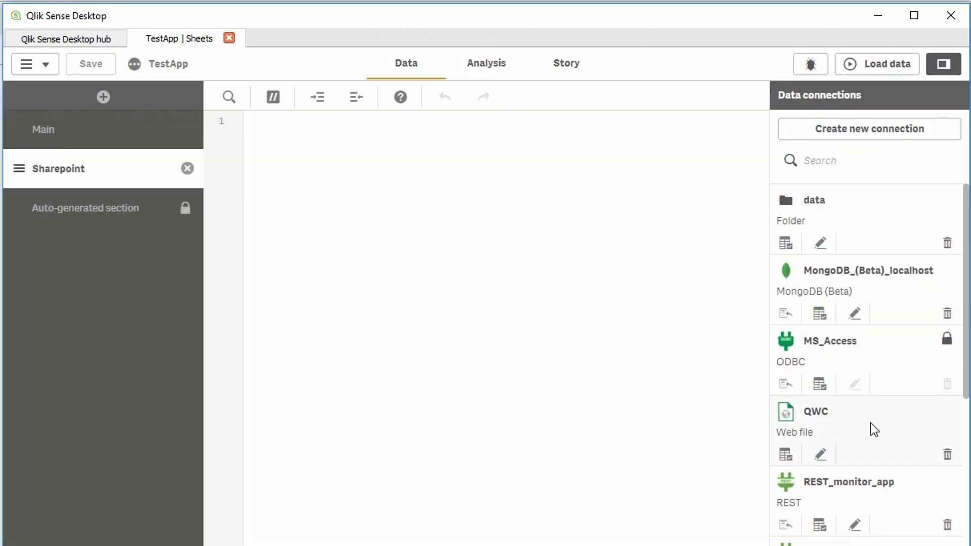
scroll(869, 423, down, 8)
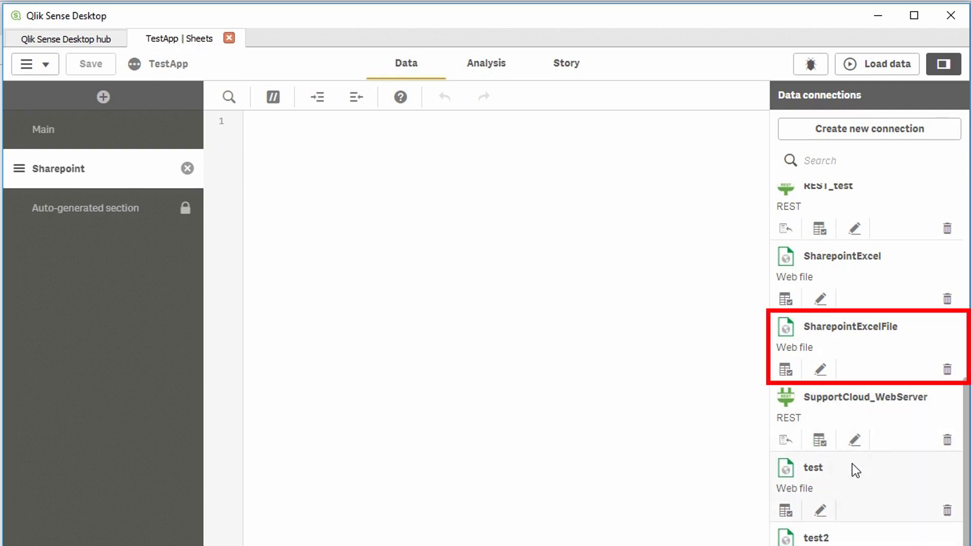
click(789, 370)
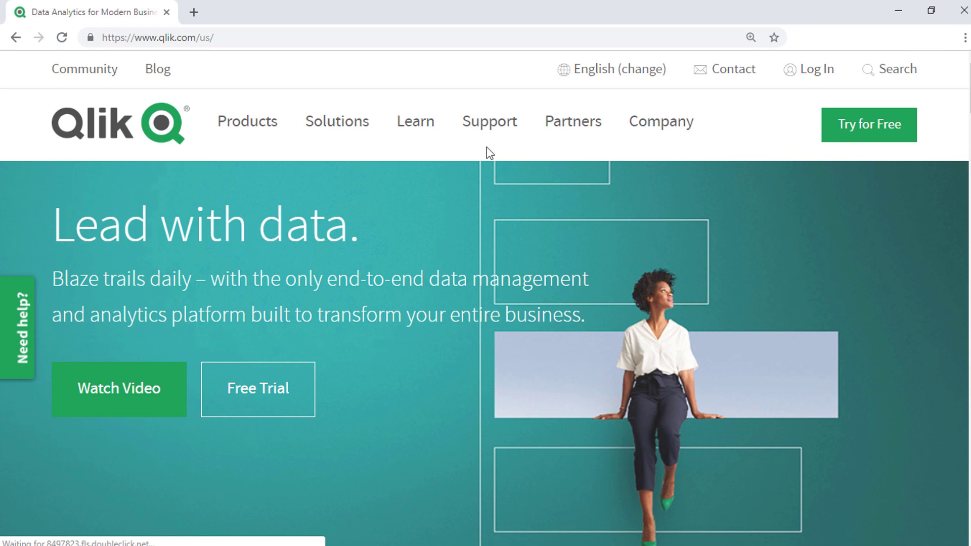
- Search the Qlik Support Portal for 'Windows Event Logs' and show the Quick Links grid
mouse_move(505, 135)
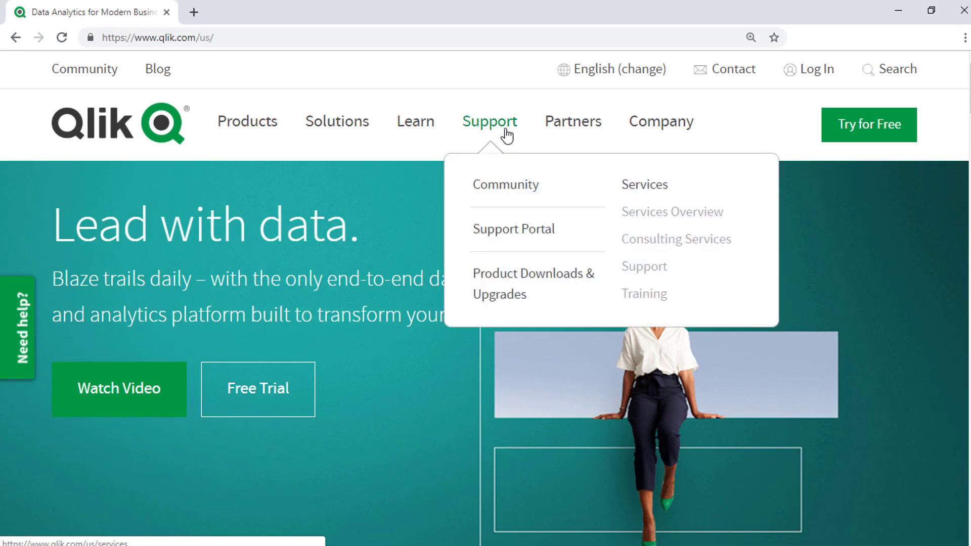
click(542, 229)
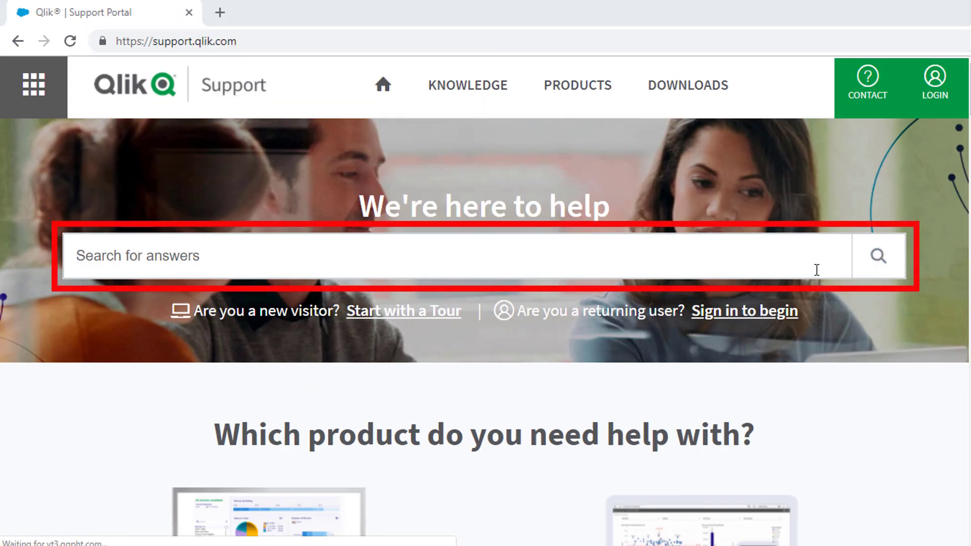
click(455, 265)
text(Wind)
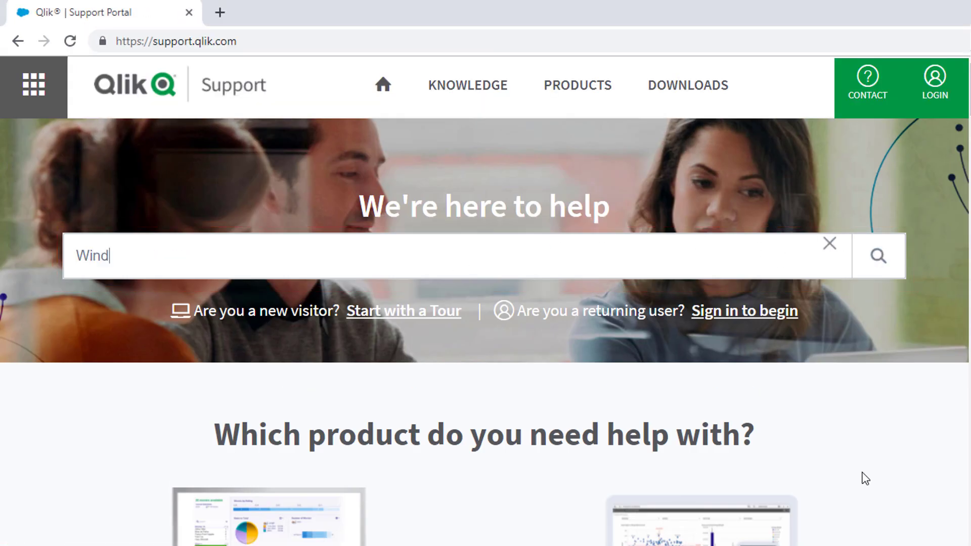
text(ows Event Logs)
key(Return)
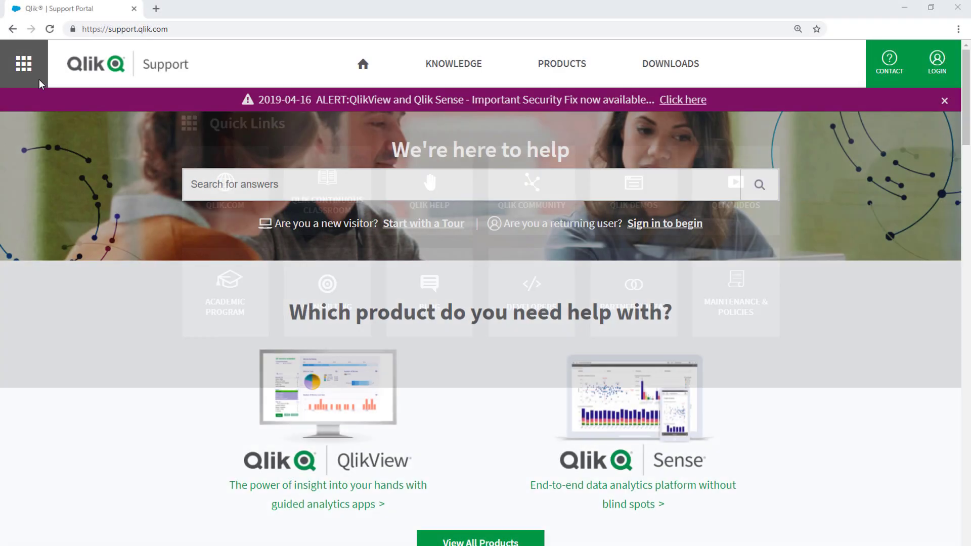
click(33, 84)
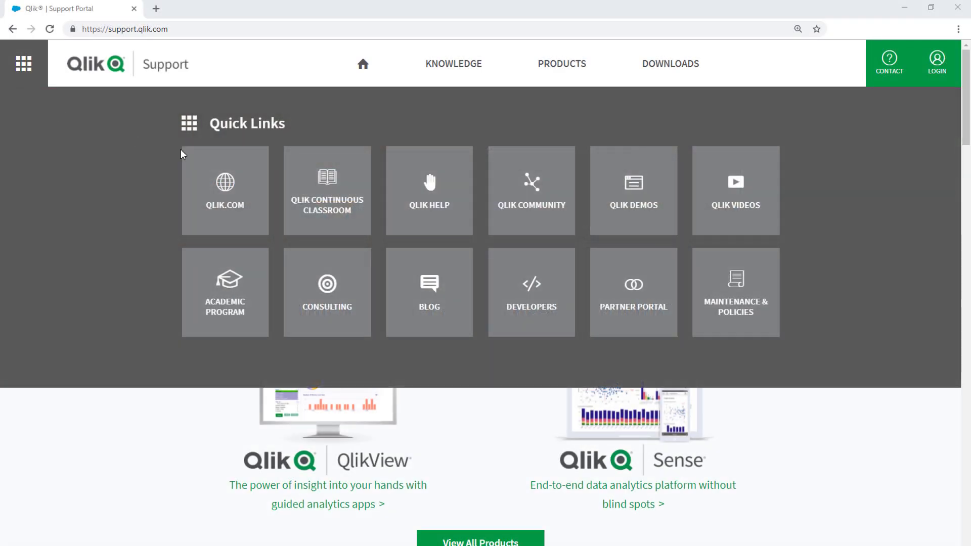
- Open Qlik Community in a new tab and expand Qlik Product Forums to the Qlik Sense forums
click(498, 210)
mouse_move(30, 63)
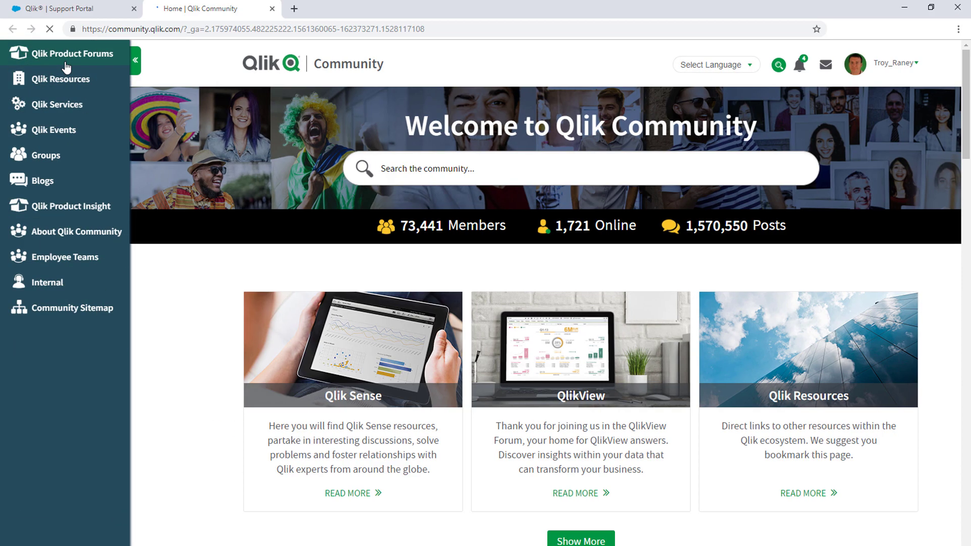
click(152, 53)
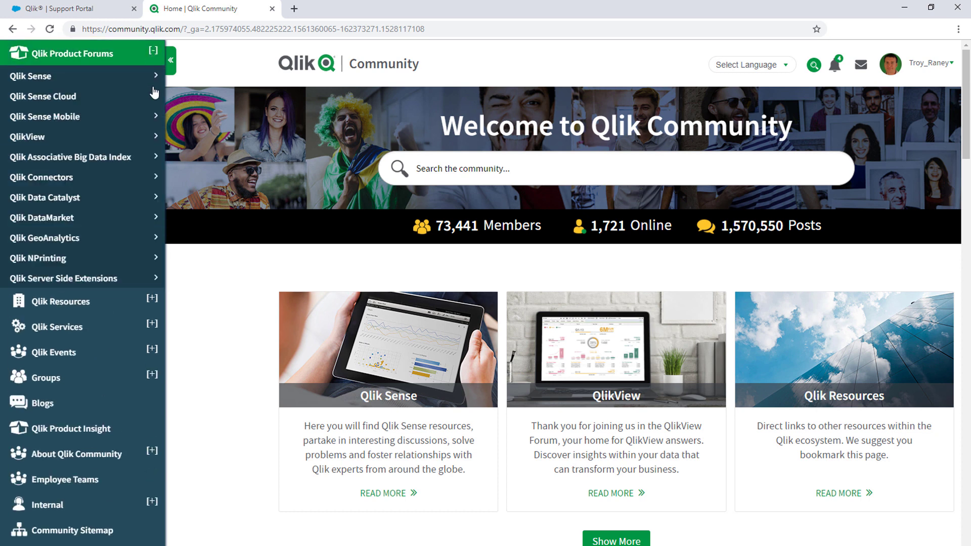
click(155, 76)
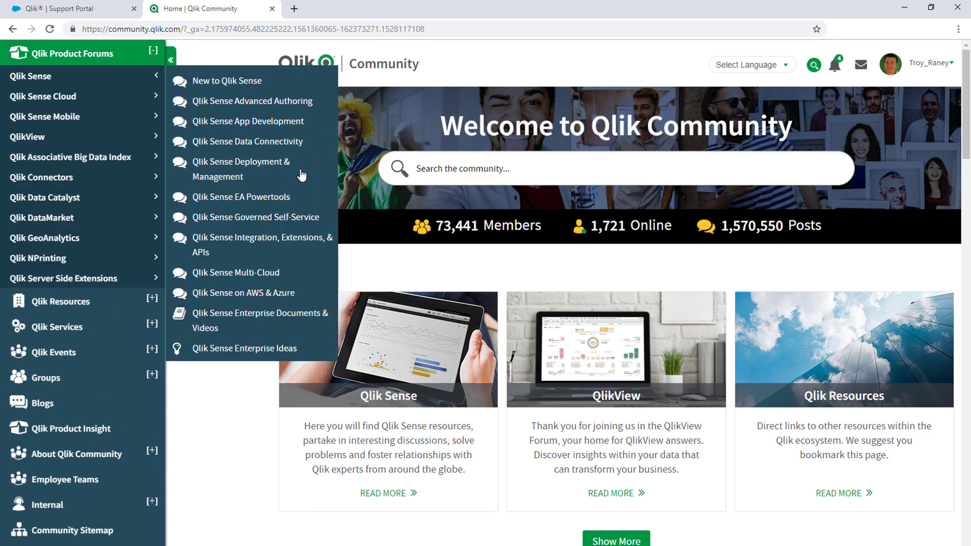